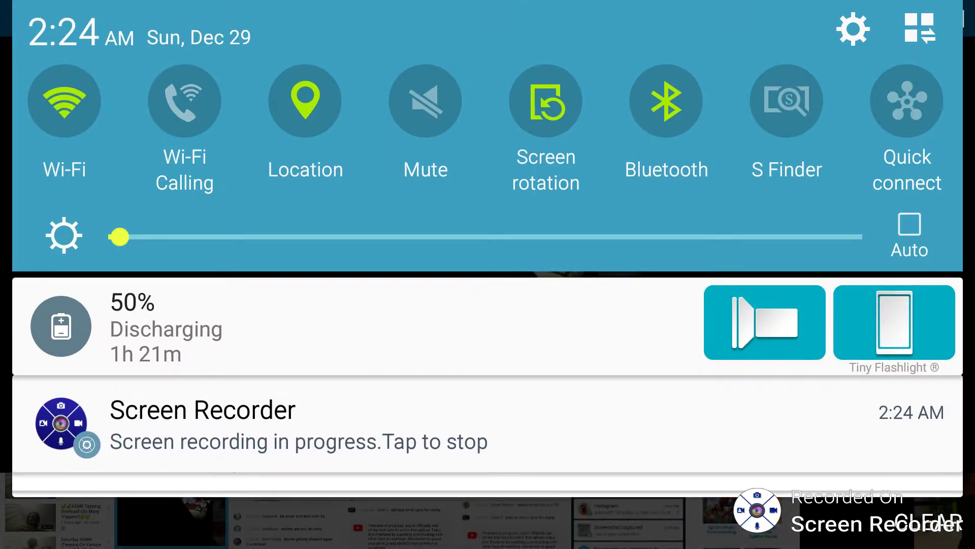
- Pause the in-progress screen recording from the Screen Recorder notification
{"action": "left_click", "coordinate": [175, 455]}
- Resume the paused screen recording from the Screen Recorder notification
{"action": "left_click", "coordinate": [201, 439]}
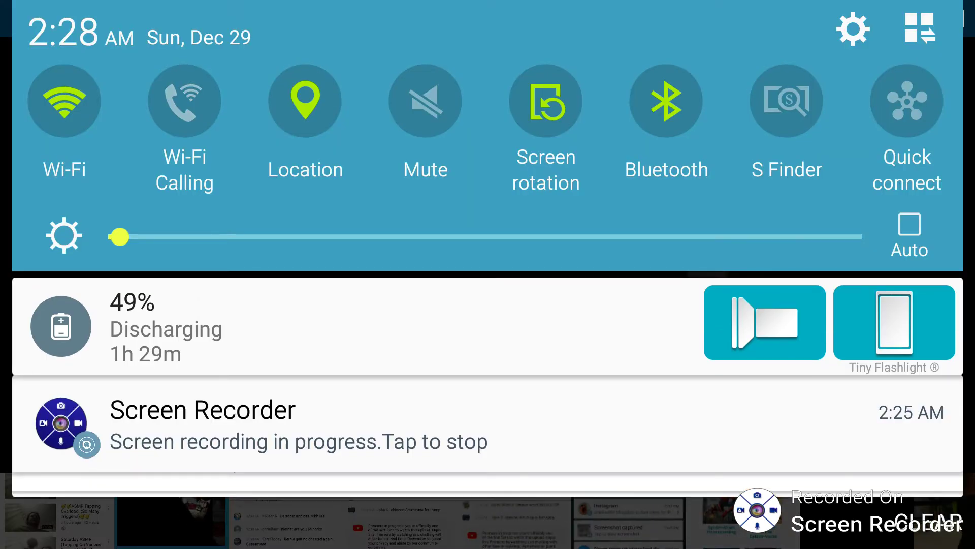
{"action": "scroll", "coordinate": [488, 348], "scroll_direction": "down", "scroll_amount": 2}
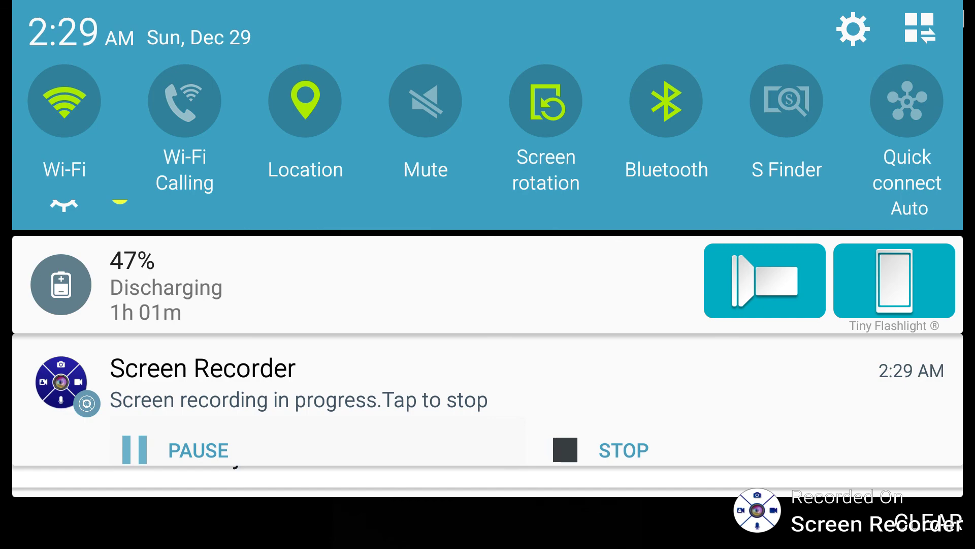
- Pause the recording from the notification and return to the YouTube Library
{"action": "left_click", "coordinate": [175, 450]}
{"action": "scroll", "coordinate": [487, 268], "scroll_direction": "down", "scroll_amount": 3}
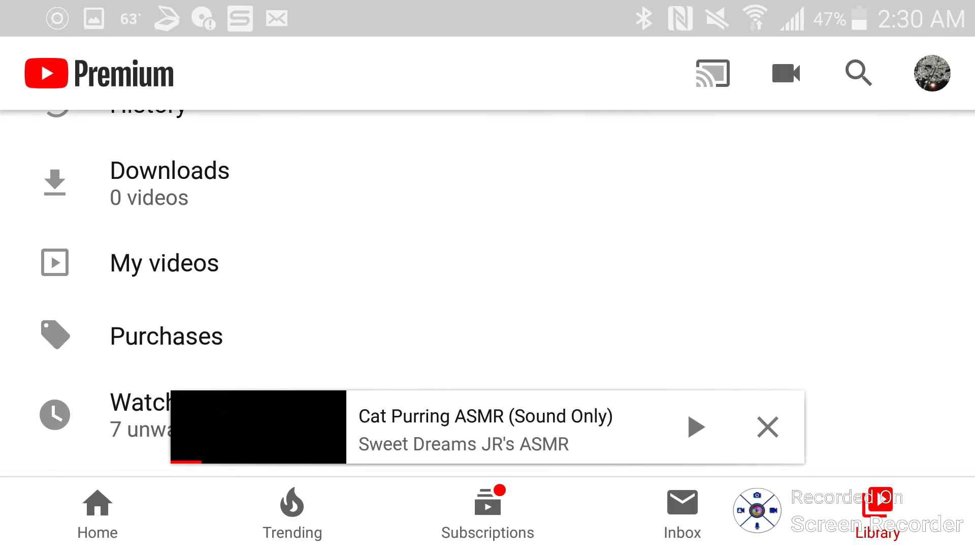
{"action": "scroll", "coordinate": [488, 289], "scroll_direction": "up", "scroll_amount": 5}
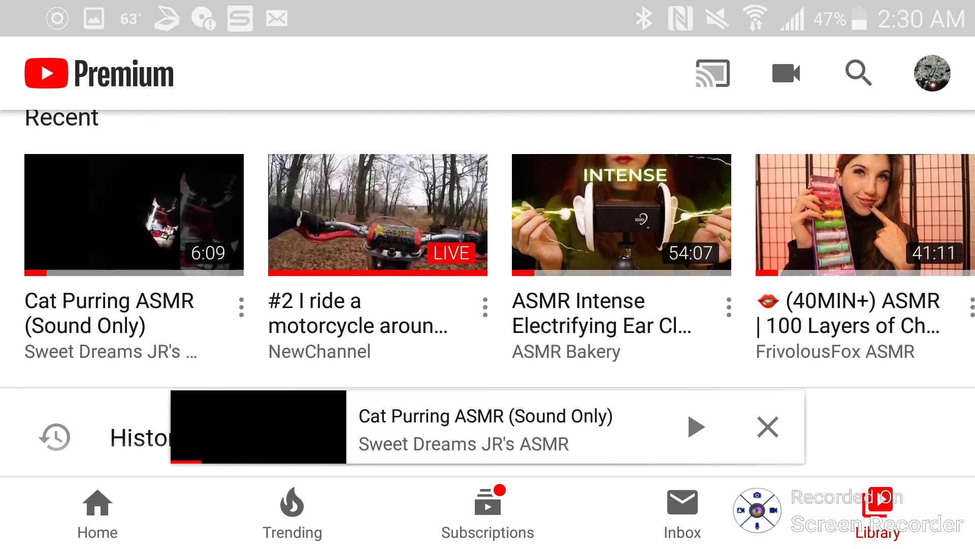
{"action": "scroll", "coordinate": [488, 252], "scroll_direction": "down", "scroll_amount": 1}
- Close the Cat Purring ASMR mini player on the YouTube Library page
{"action": "left_click", "coordinate": [767, 427]}
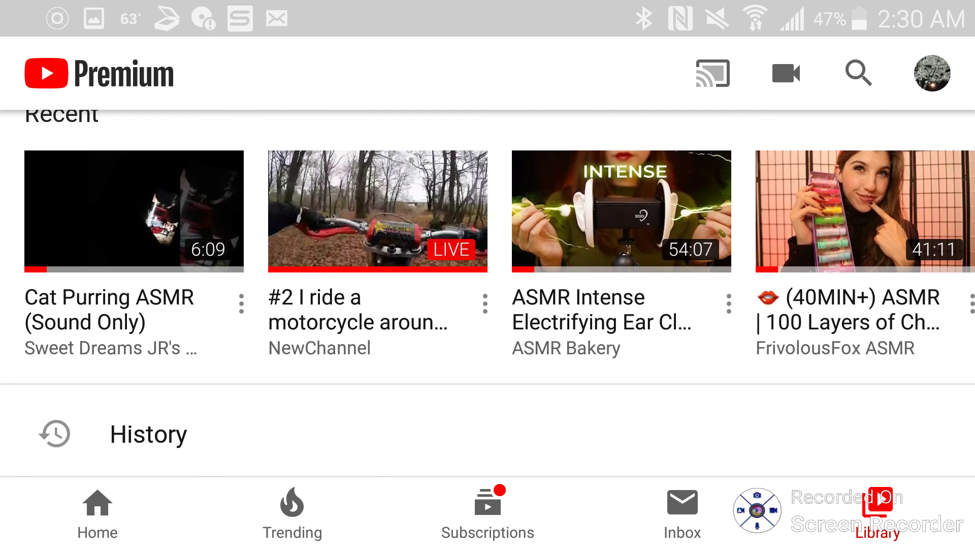